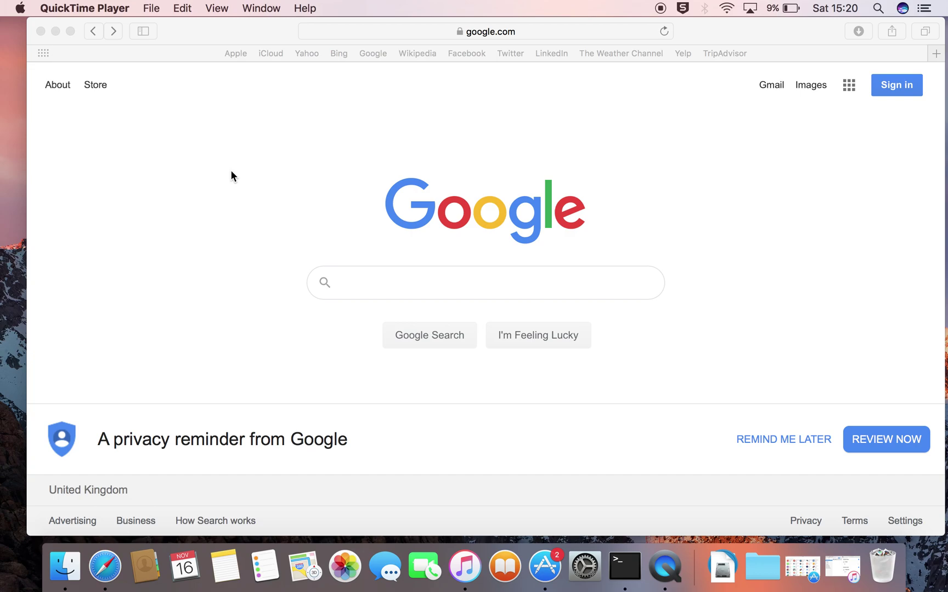
# Search Google for 'google chrome download for mac' using the suggested query
pyautogui.click(231, 172)
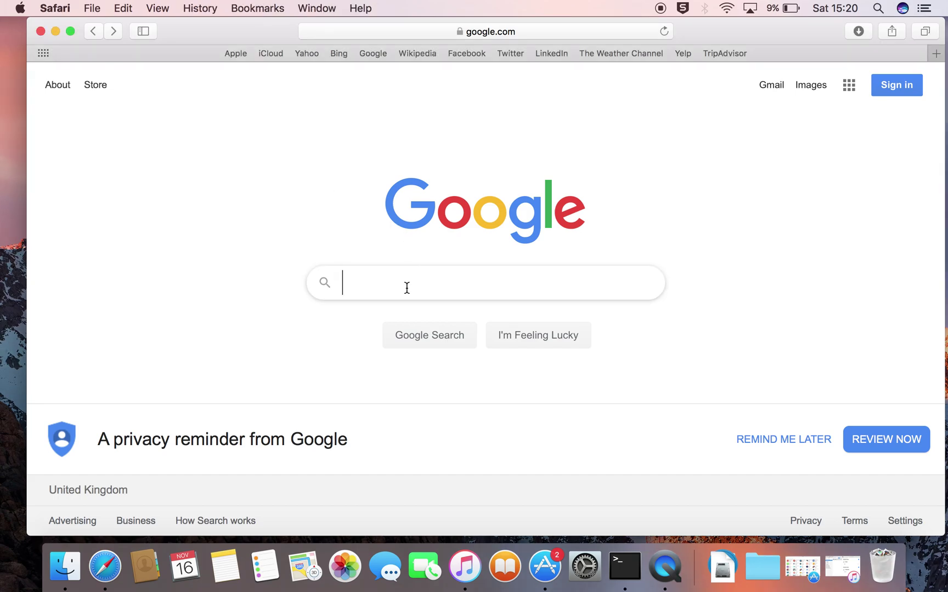
pyautogui.write('g')
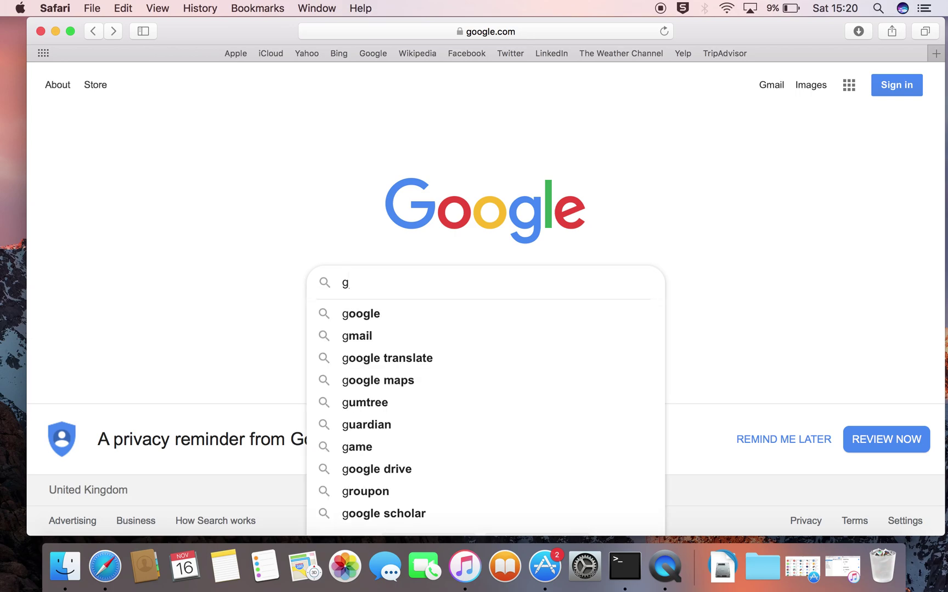
pyautogui.write('oogle c')
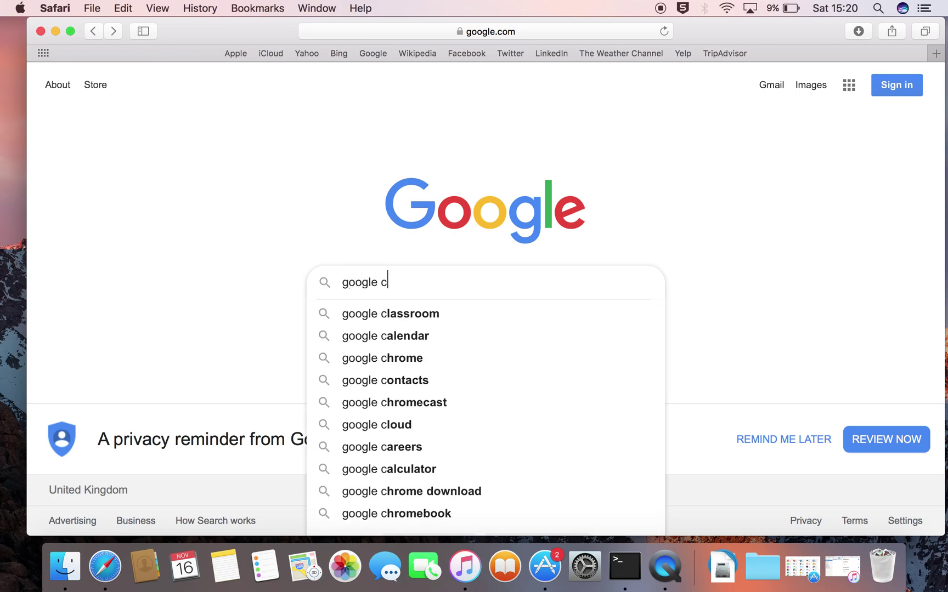
pyautogui.write('hrome dow')
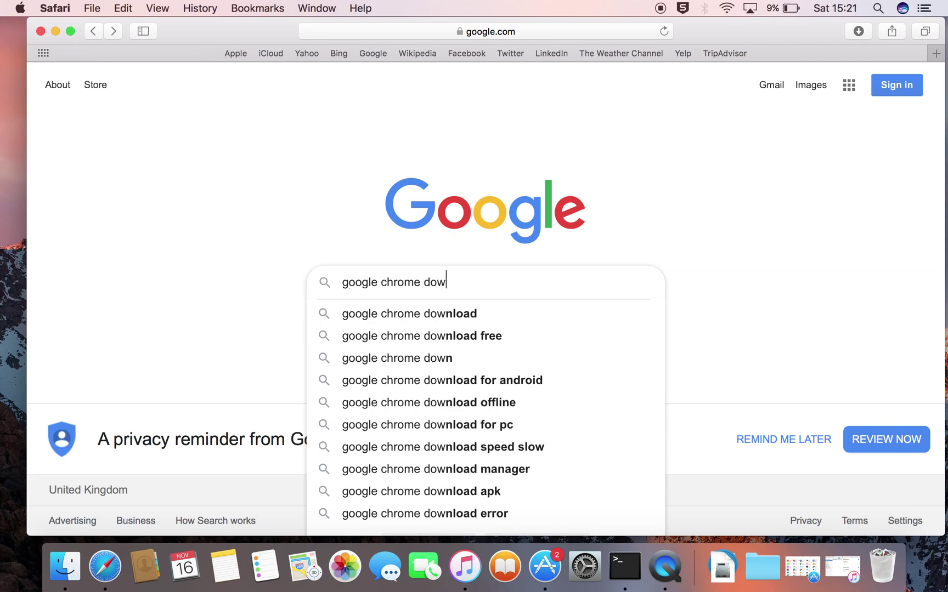
pyautogui.write('nload')
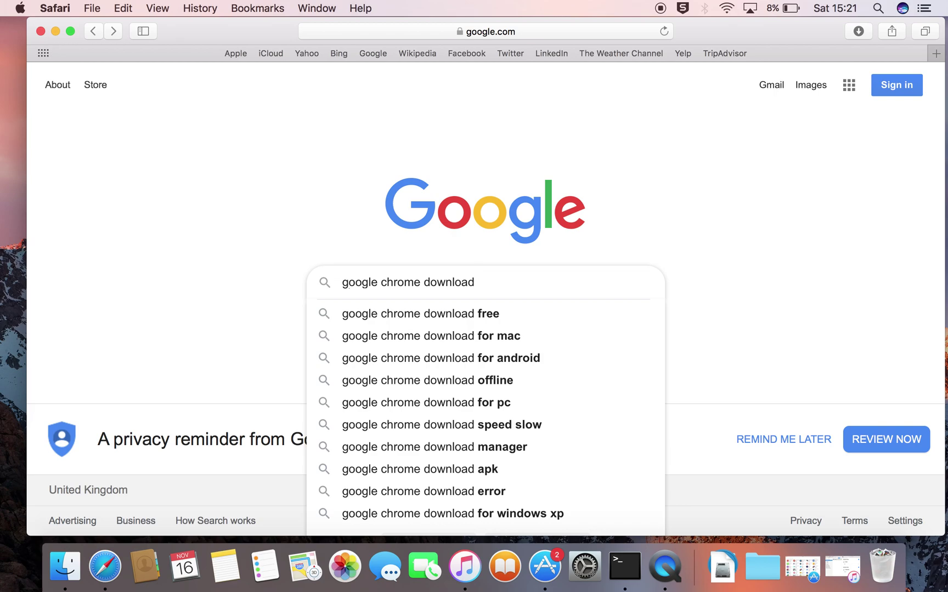
pyautogui.press('Down')
pyautogui.press('Down')
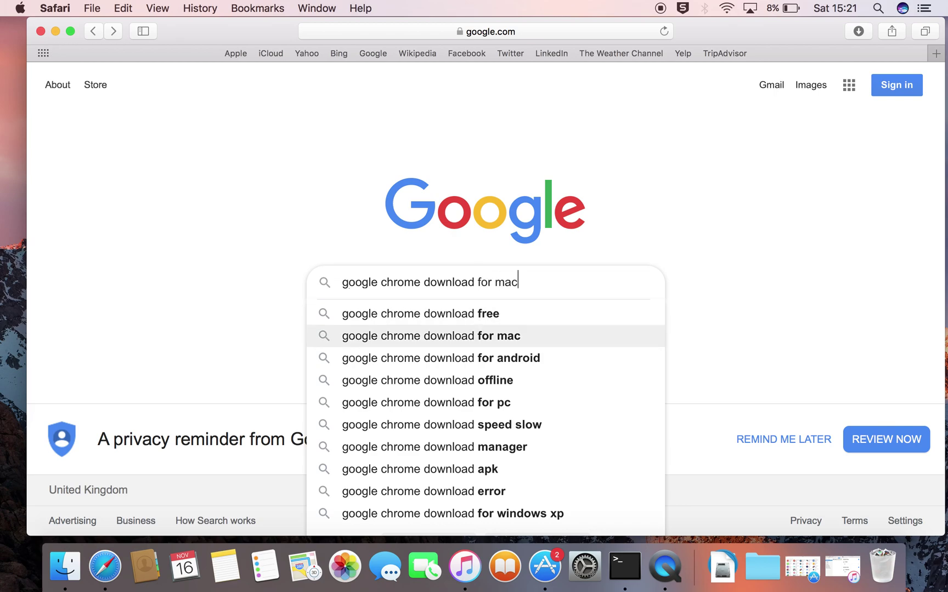
pyautogui.press('Return')
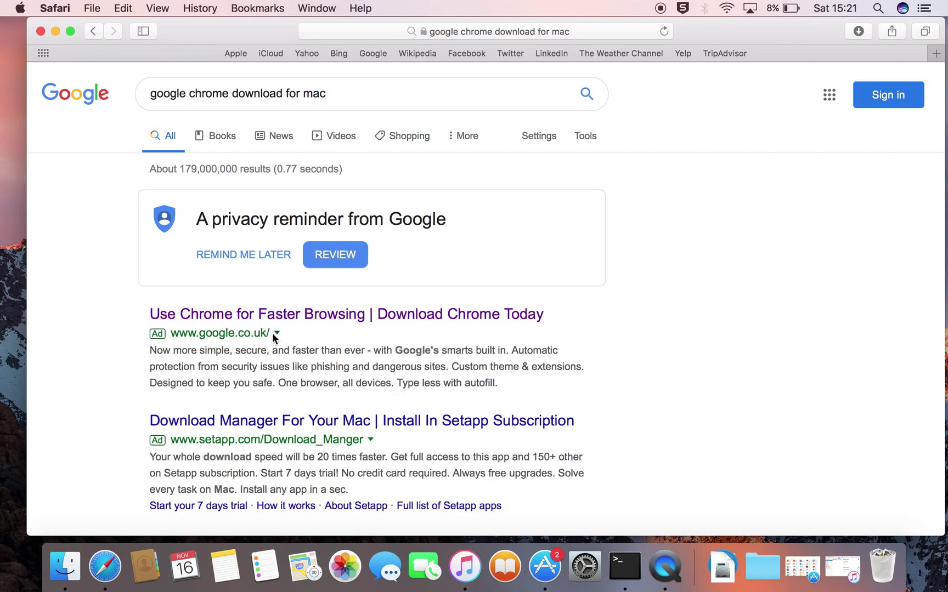
# Follow the 'Use Chrome for Faster Browsing | Download Chrome Today' ad result
pyautogui.scroll(-5, 286, 450)
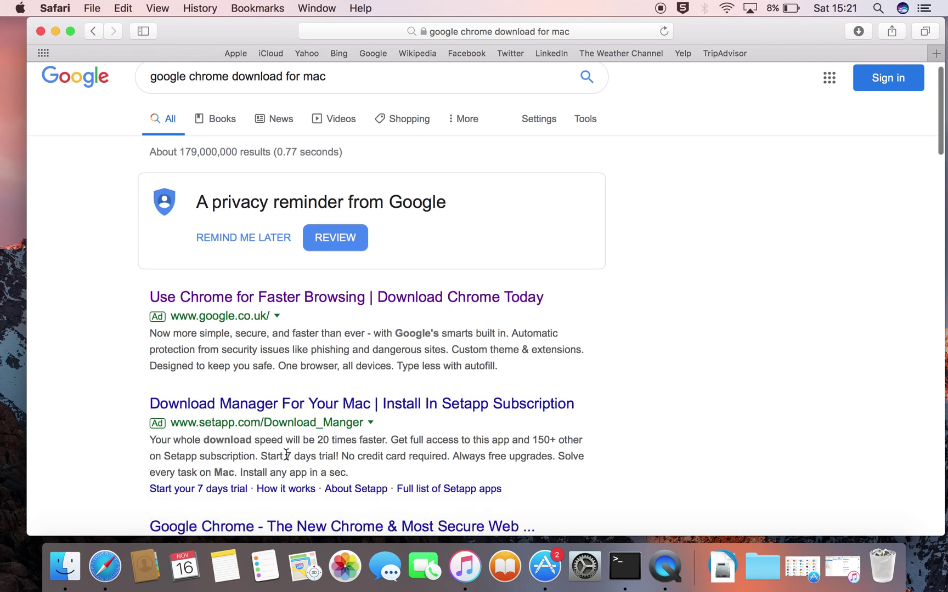
pyautogui.scroll(4, 286, 453)
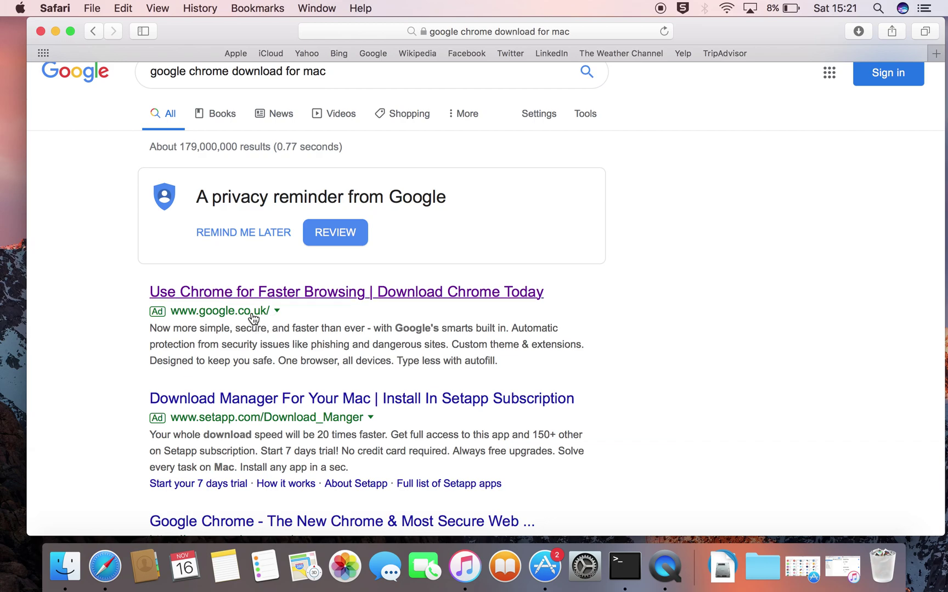
pyautogui.click(250, 295)
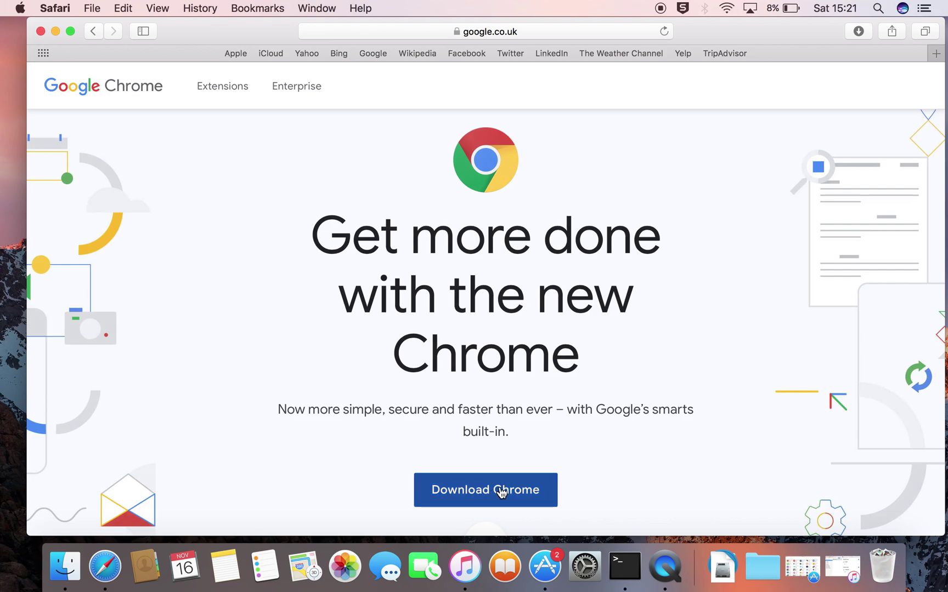
# Download Chrome for Mac by accepting the terms, then show Safari's downloads list
pyautogui.click(530, 502)
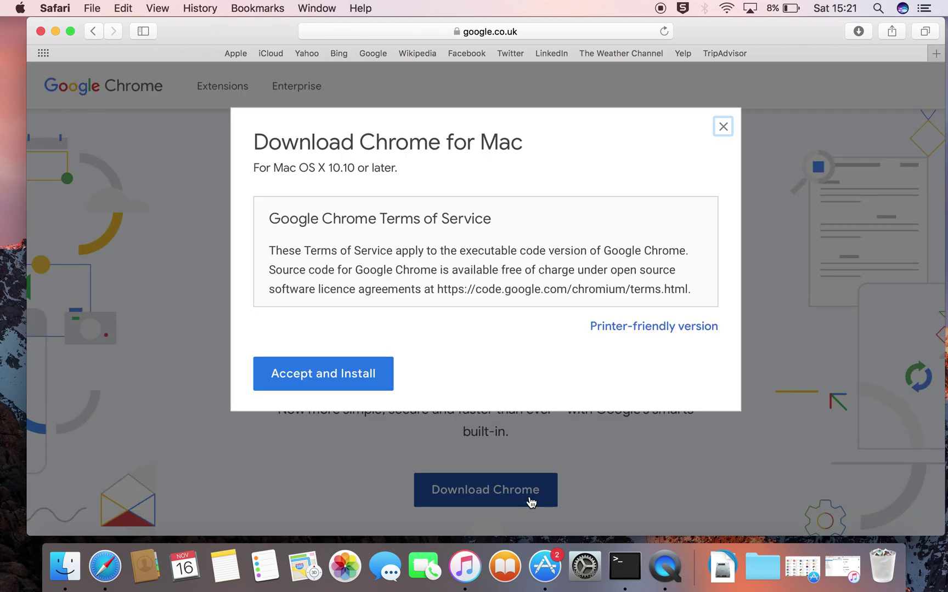
pyautogui.click(341, 379)
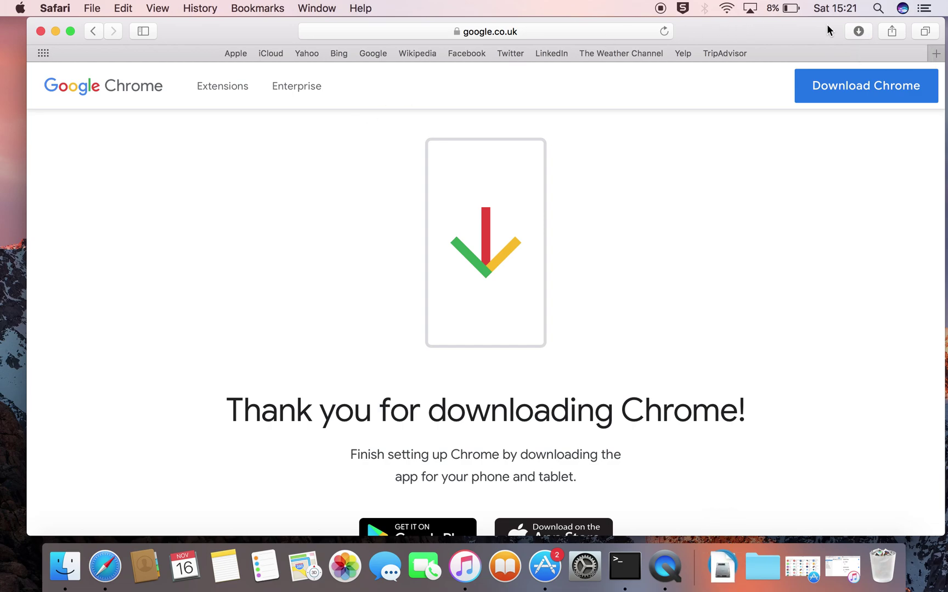
pyautogui.click(858, 28)
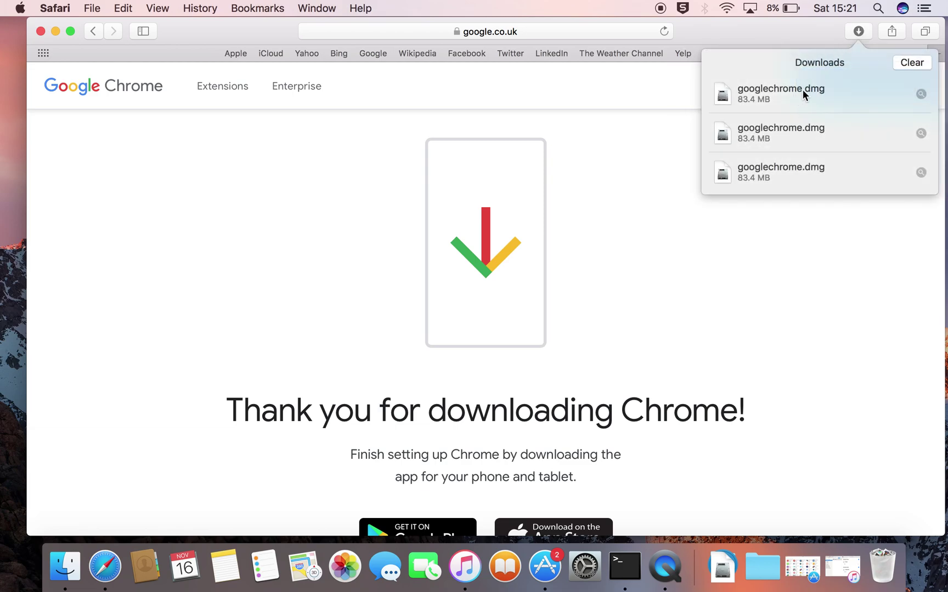
# Open the newest googlechrome.dmg from the downloads list and dismiss the list
pyautogui.click(774, 94)
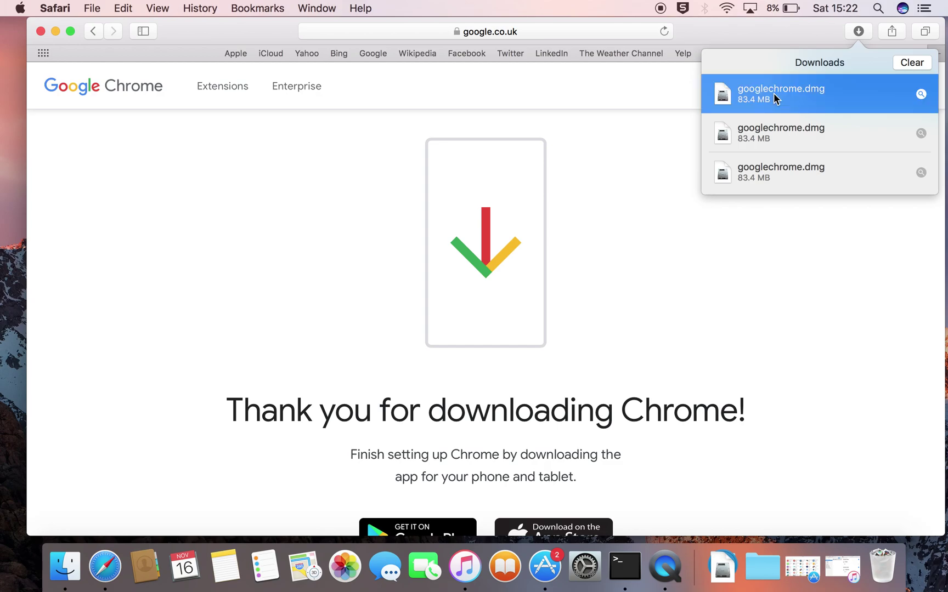
pyautogui.doubleClick(774, 98)
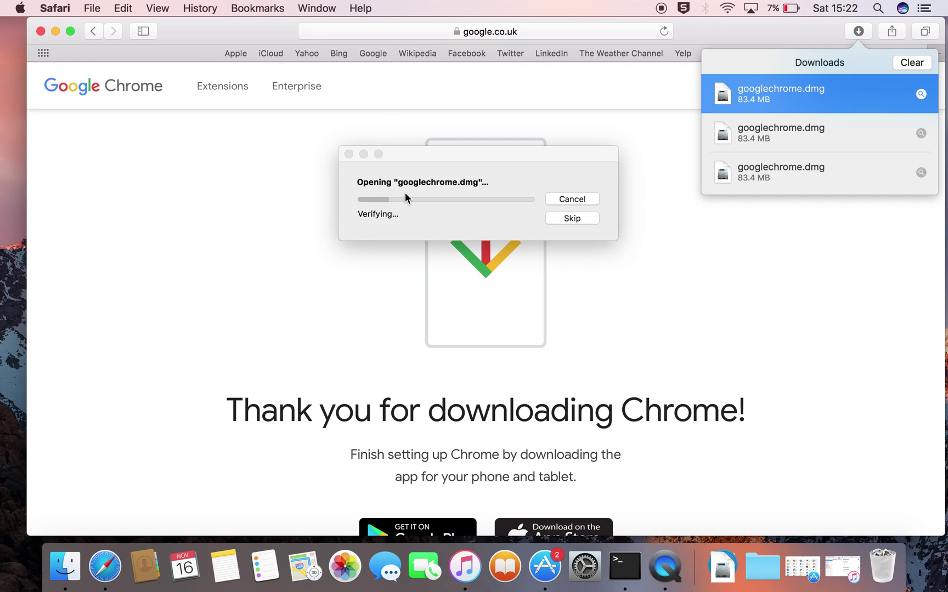
pyautogui.click(810, 27)
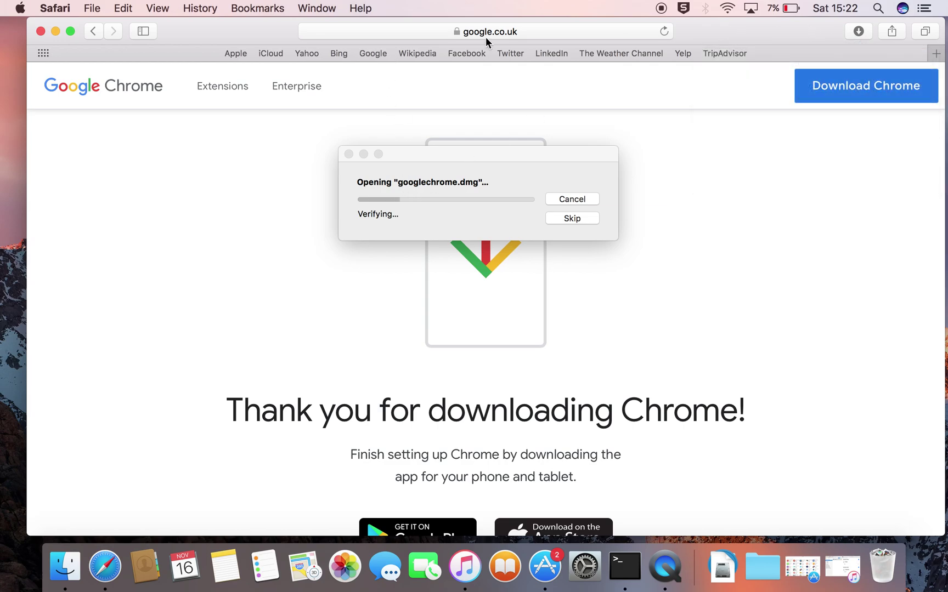
# Open the Downloads folder via Finder's Go menu, then close that window
pyautogui.click(17, 146)
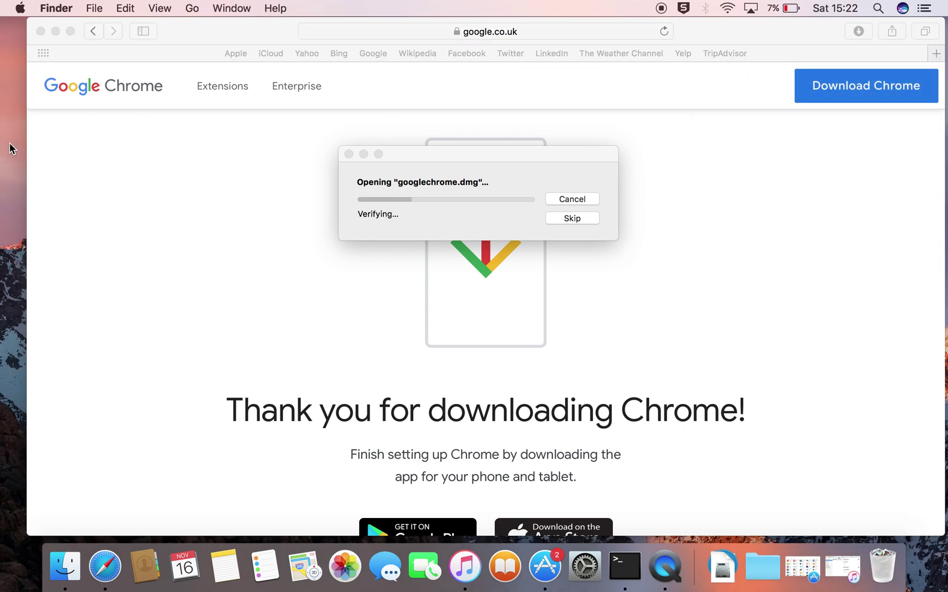
pyautogui.click(192, 8)
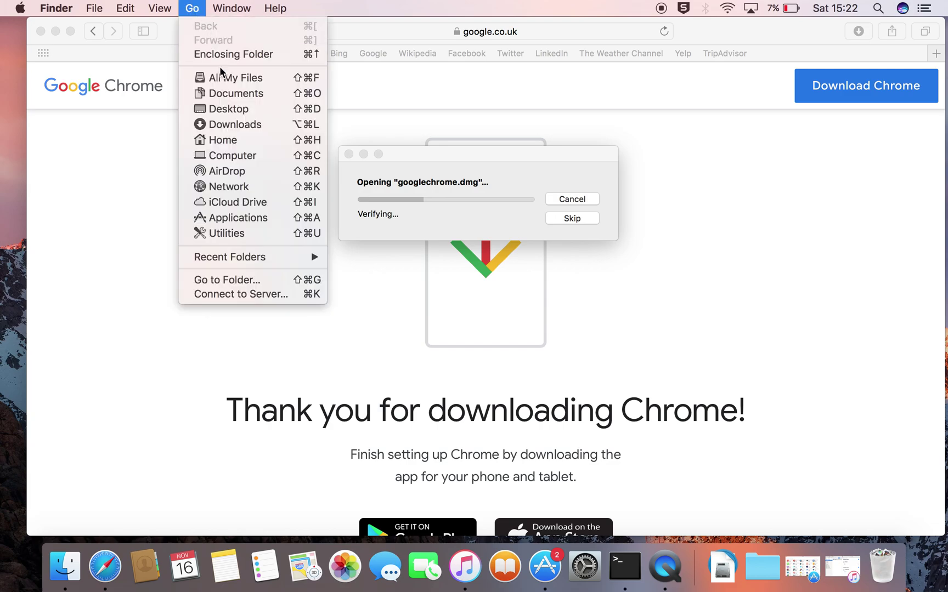
pyautogui.click(256, 127)
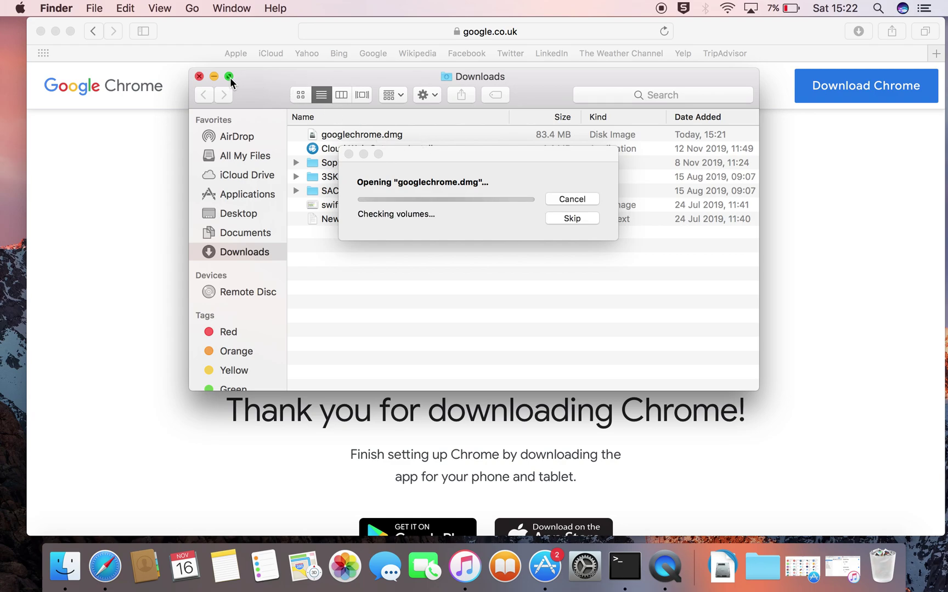
pyautogui.click(200, 78)
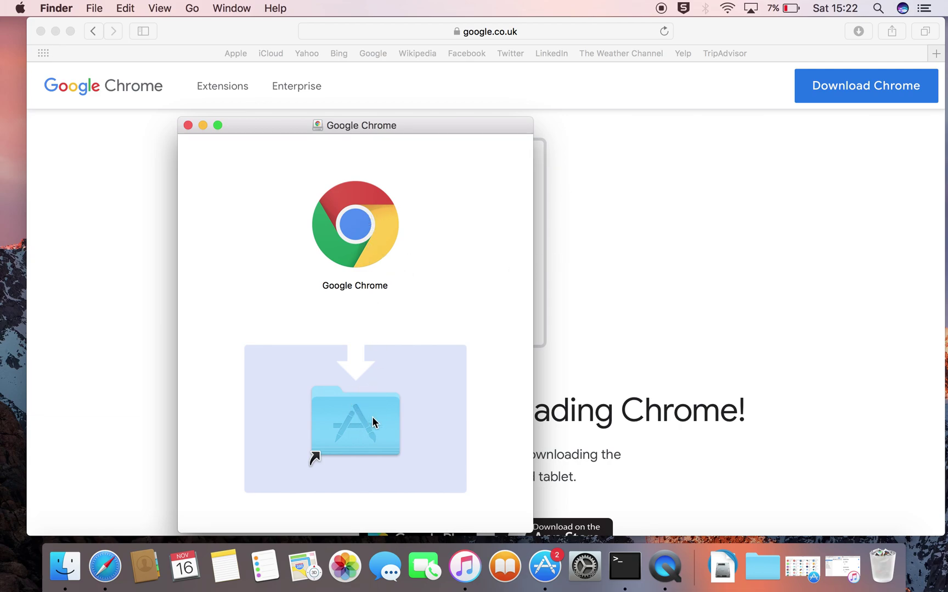
# Drag Google Chrome onto the Applications shortcut, and close the disk image after copying
pyautogui.click(357, 233)
pyautogui.moveTo(356, 233); pyautogui.dragTo(359, 410)
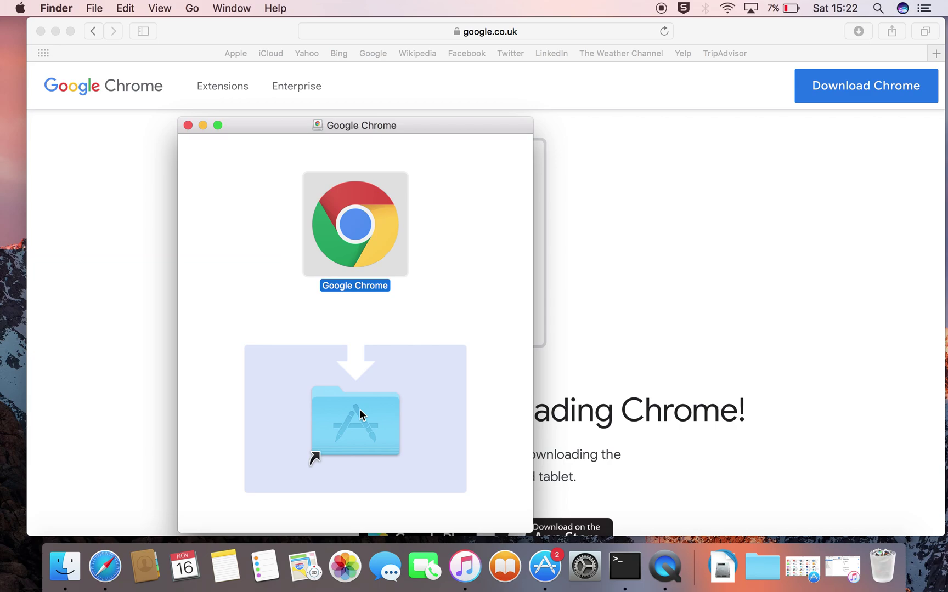
pyautogui.click(357, 242)
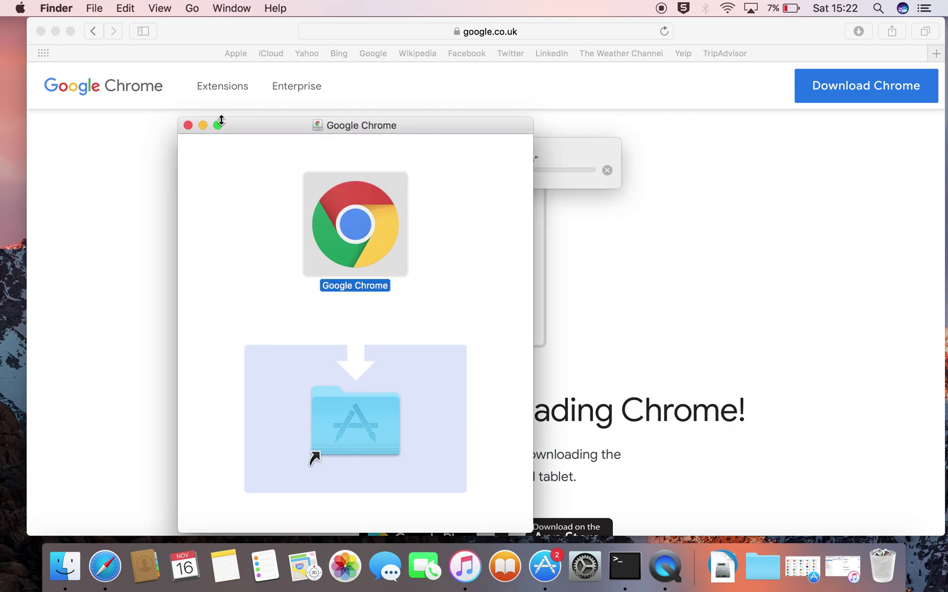
pyautogui.click(561, 151)
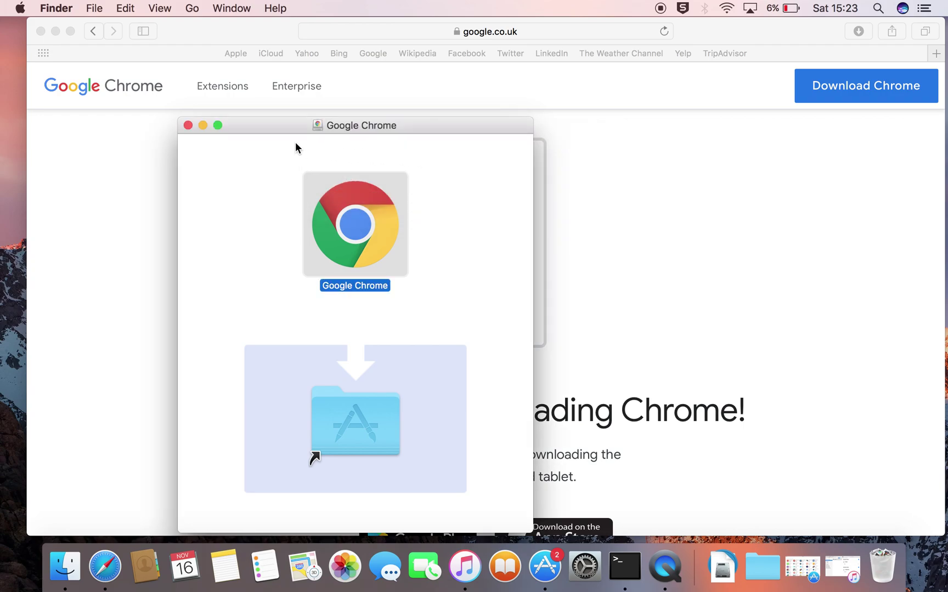
pyautogui.click(188, 125)
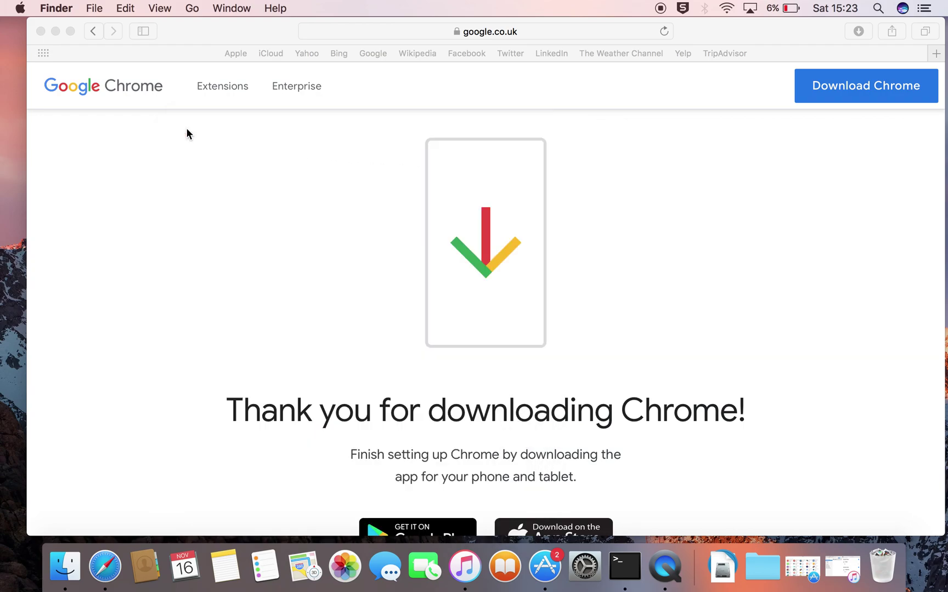
# Minimize Safari, launch Google Chrome from Applications, and minimize the Applications window
pyautogui.click(56, 31)
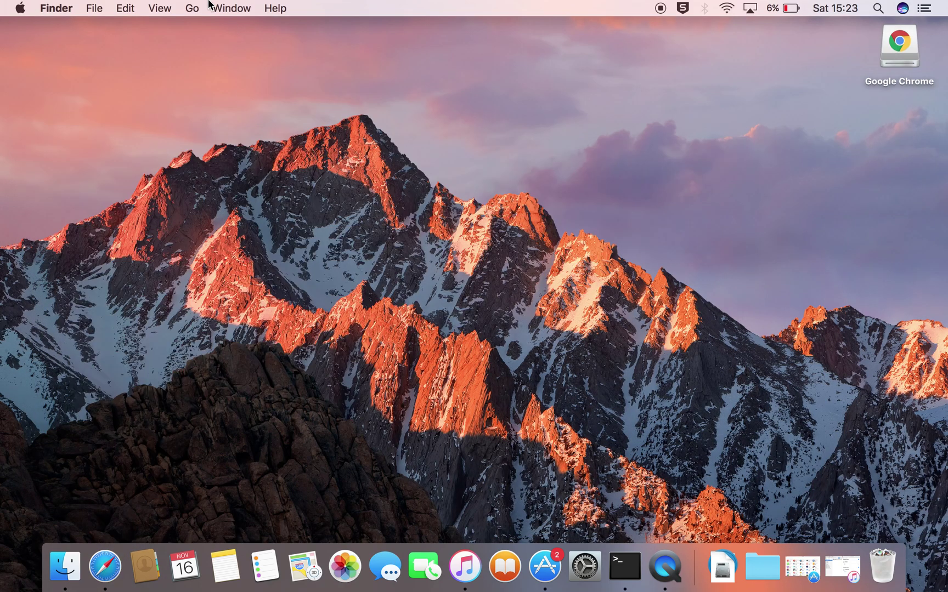
pyautogui.click(193, 8)
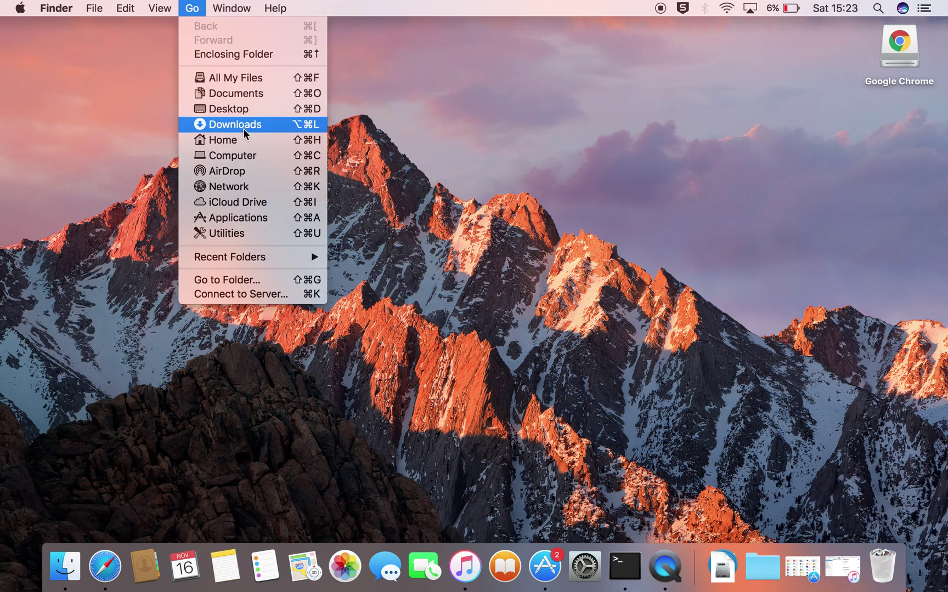
pyautogui.click(261, 218)
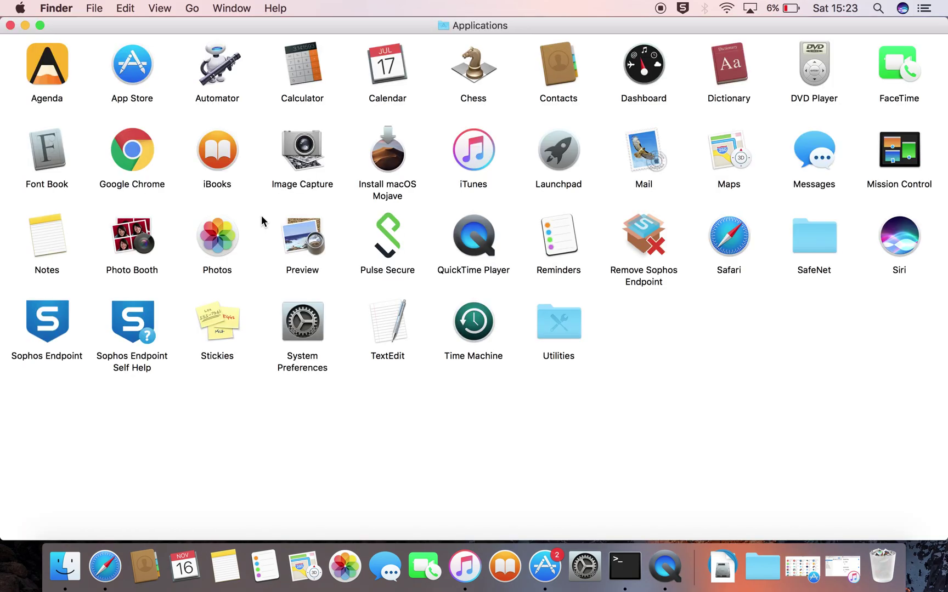
pyautogui.doubleClick(140, 162)
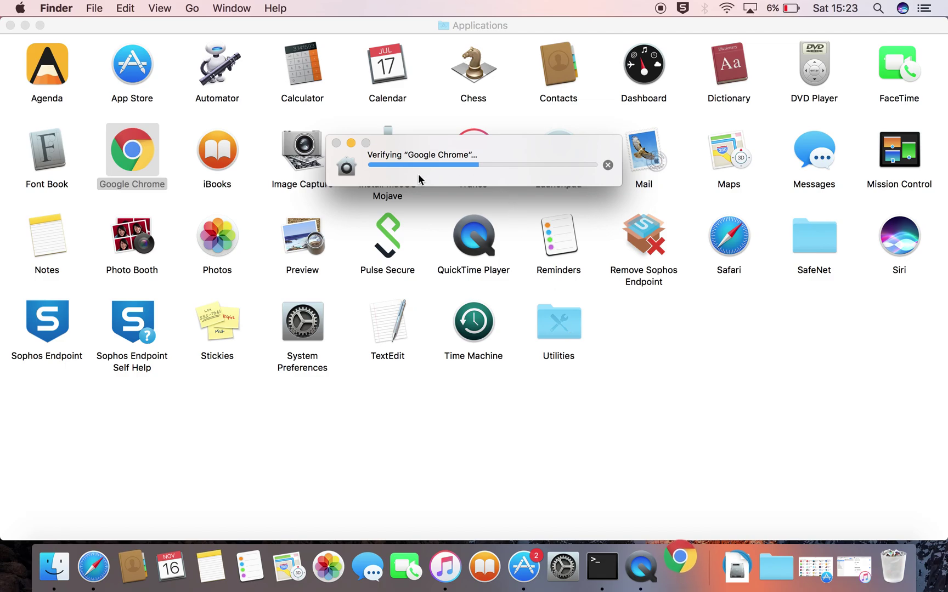
pyautogui.click(25, 25)
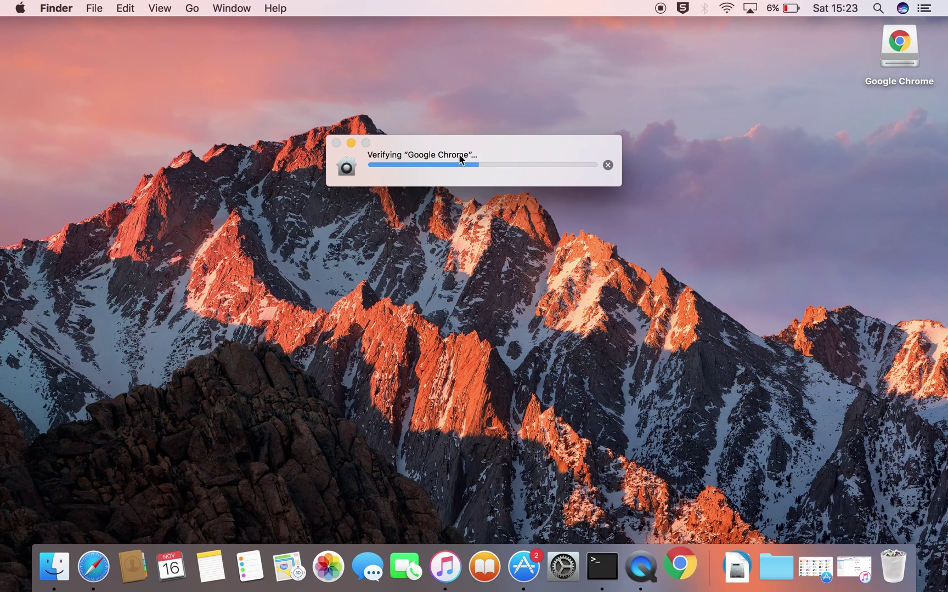
# Choose Options > Keep in Dock for the Chrome Dock icon
pyautogui.rightClick(680, 567)
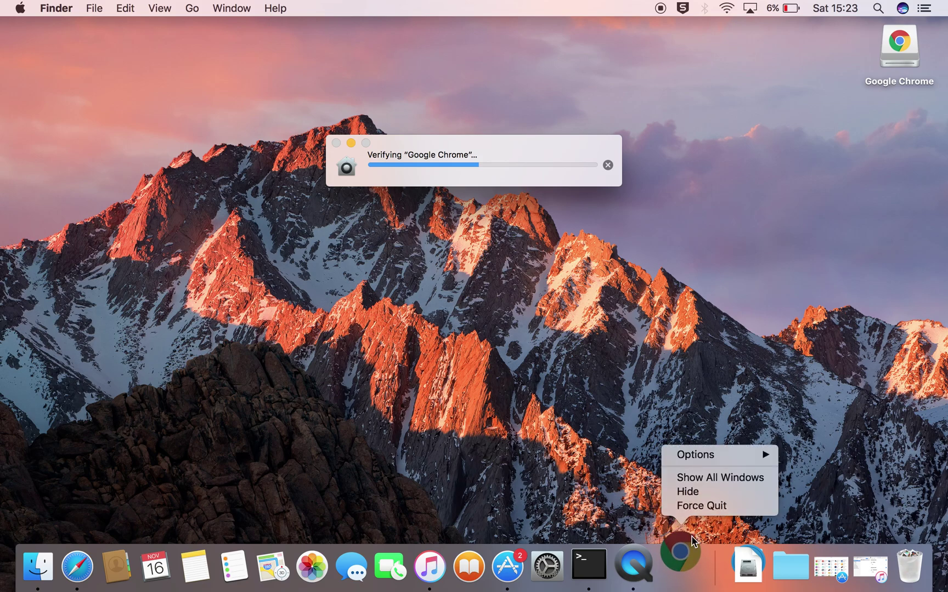
pyautogui.moveTo(714, 456)
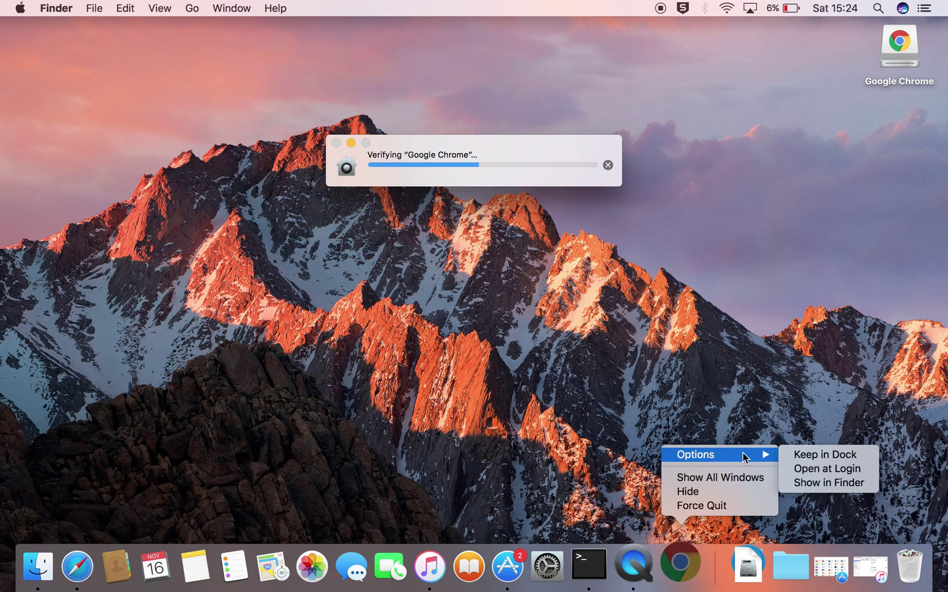
pyautogui.click(799, 459)
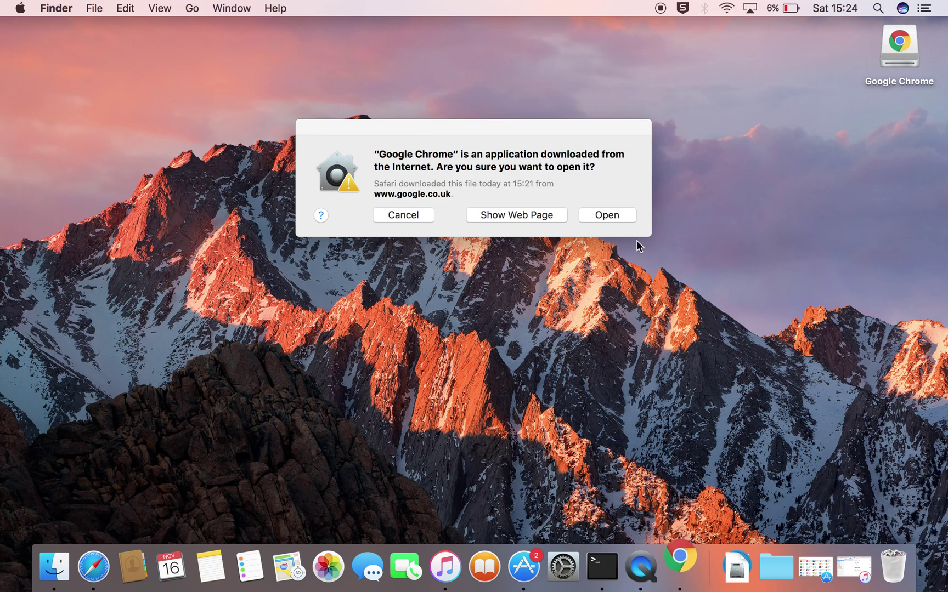
# Confirm opening Chrome, then search for 'google' from its address bar
pyautogui.click(625, 216)
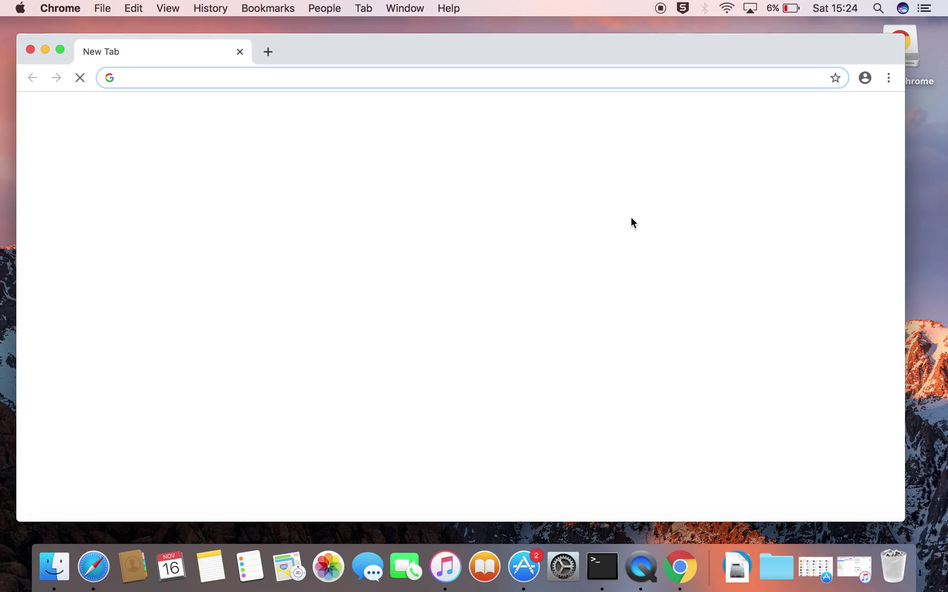
pyautogui.write('google')
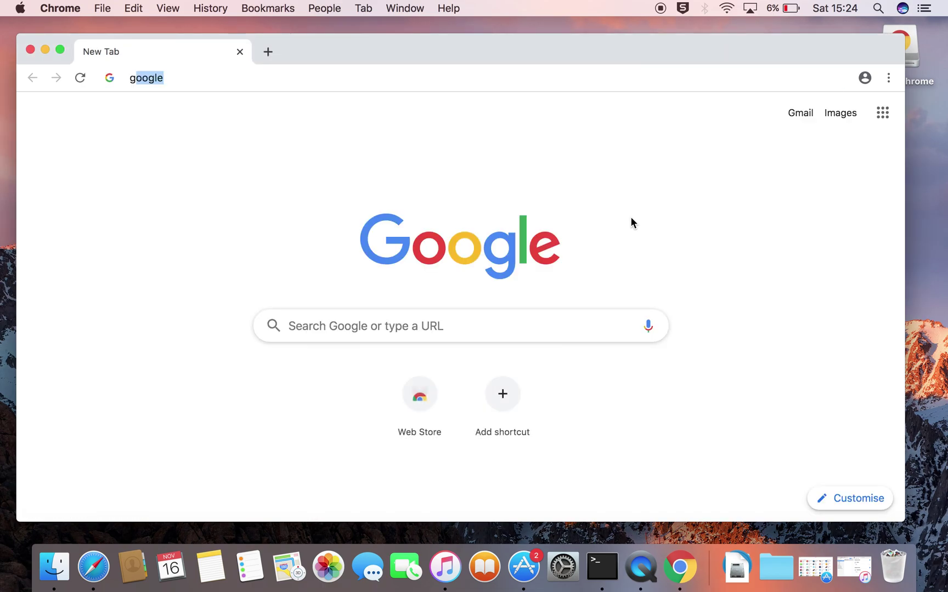
pyautogui.press('Return')
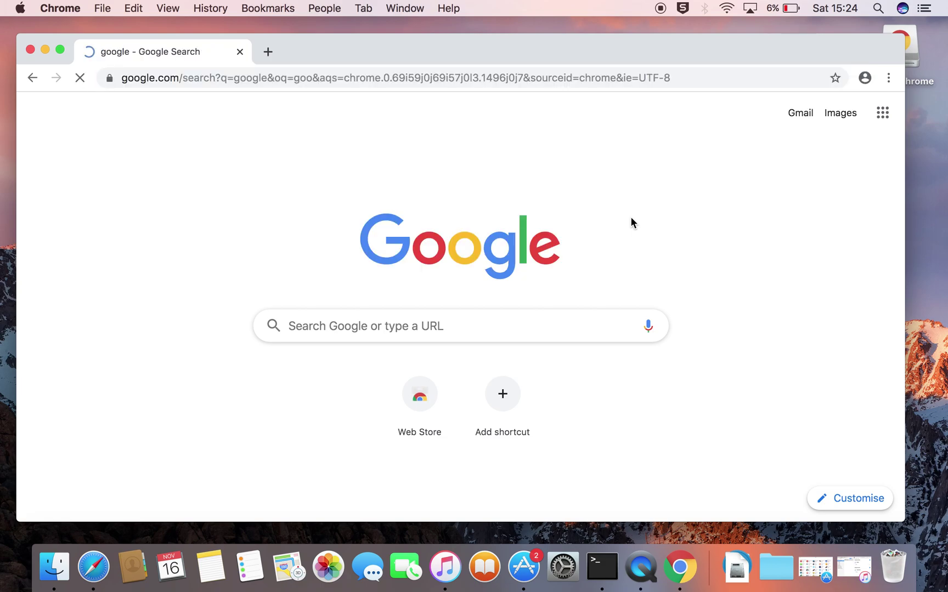